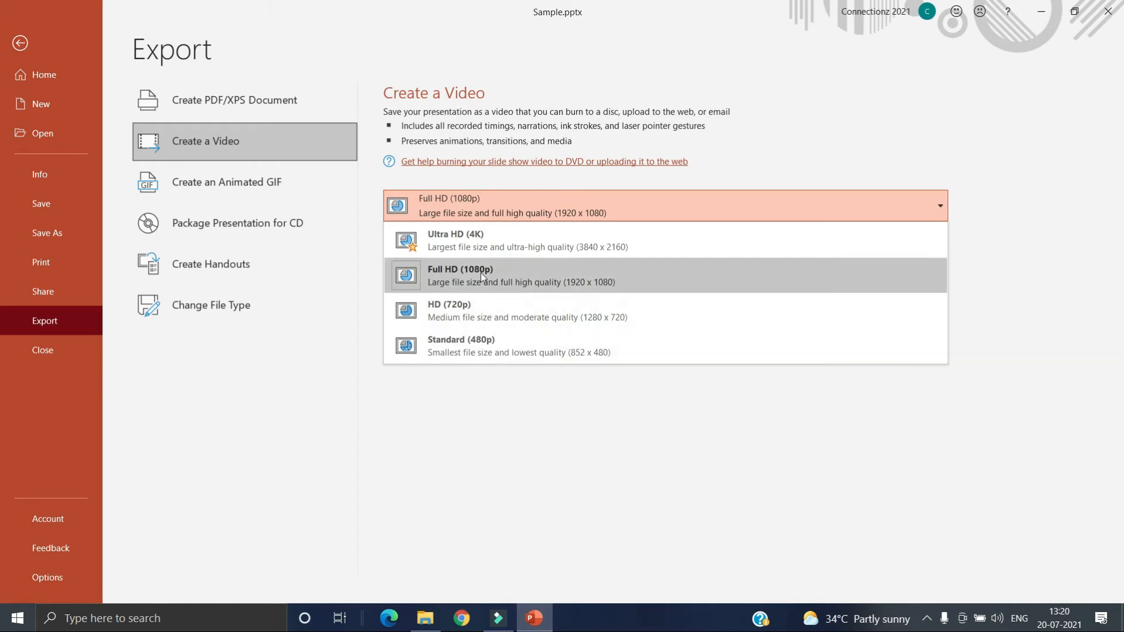
Step: Export the presentation as a Full HD (1080p) MPEG-4 video named Test, using recorded timings and narrations, and open Test.mp4 for playback
{"action": "left_click", "coordinate": [511, 276]}
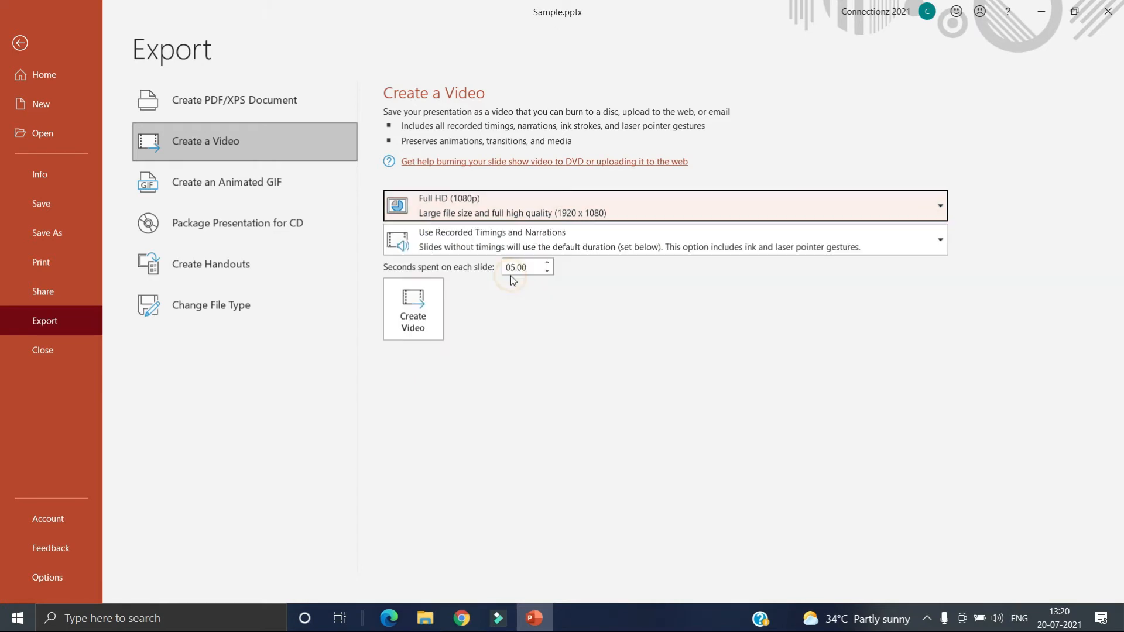
{"action": "left_click", "coordinate": [575, 247]}
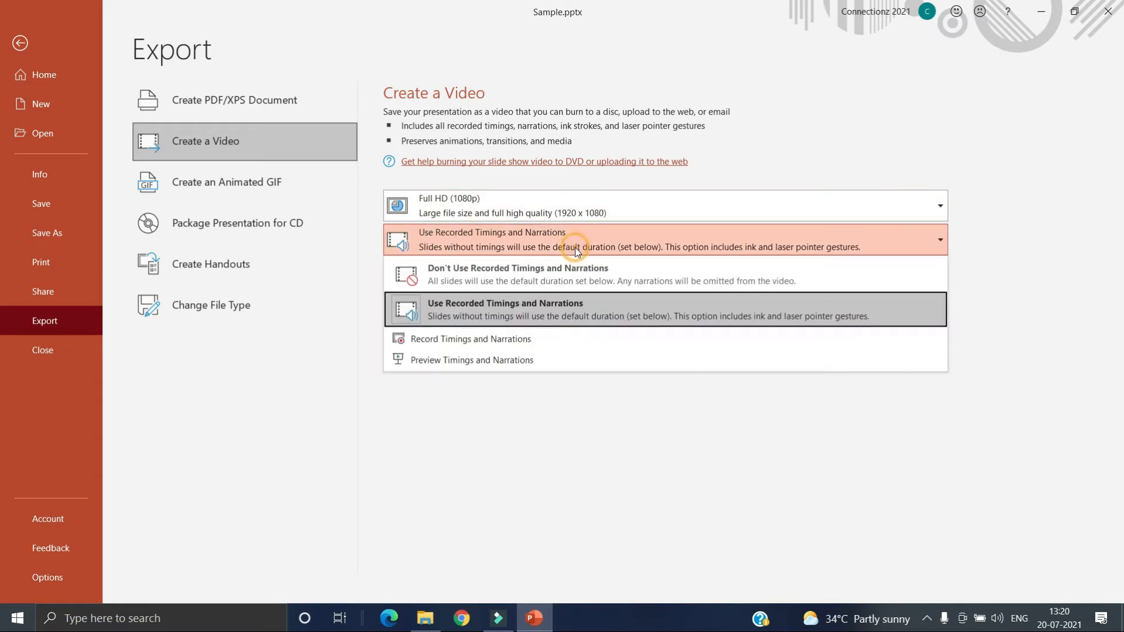
{"action": "left_click", "coordinate": [592, 304]}
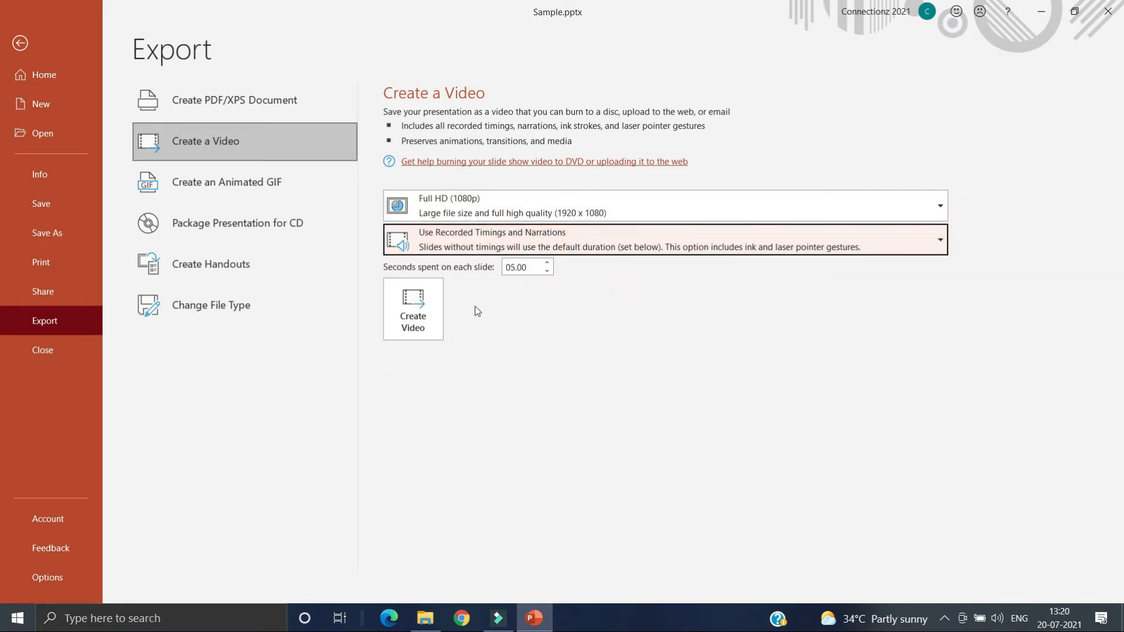
{"action": "left_click", "coordinate": [418, 310]}
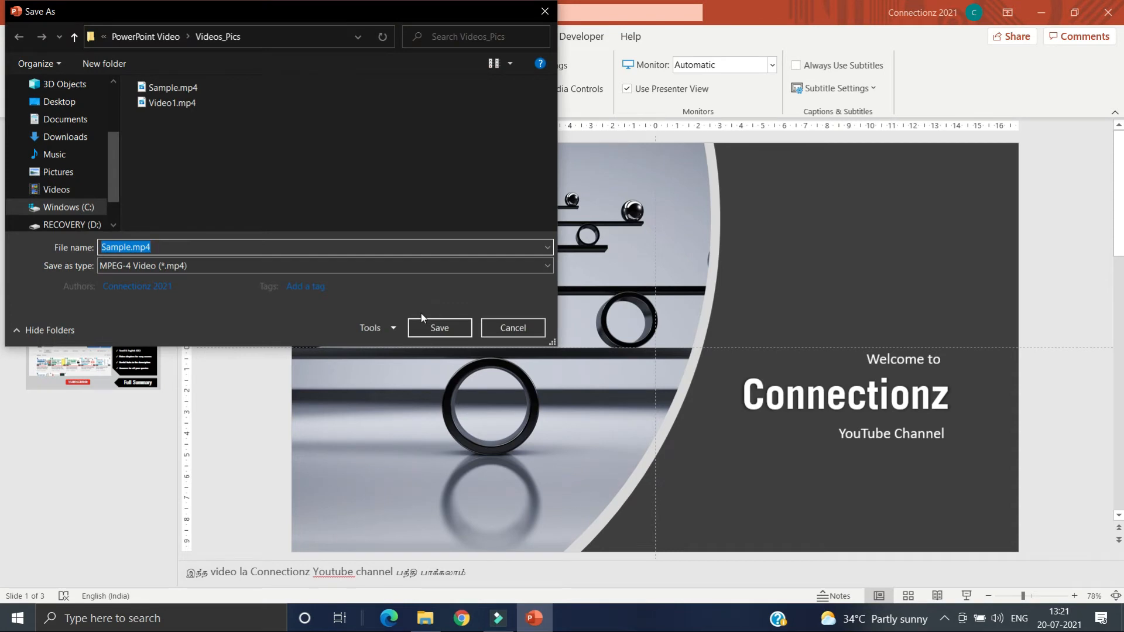
{"action": "type", "text": "Test"}
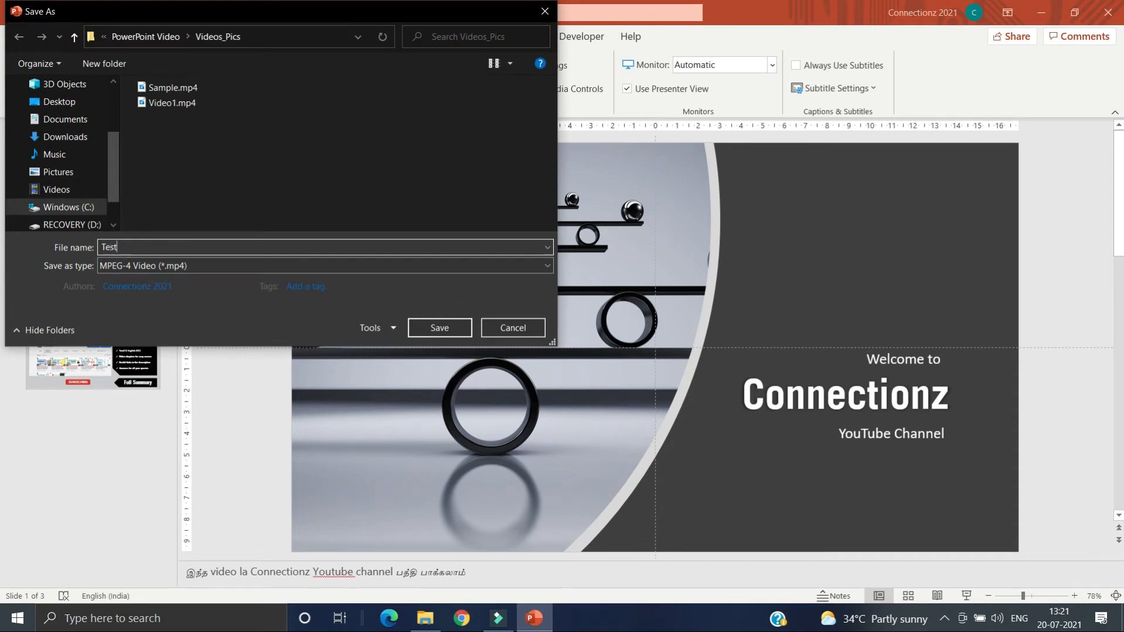
{"action": "left_click", "coordinate": [449, 331]}
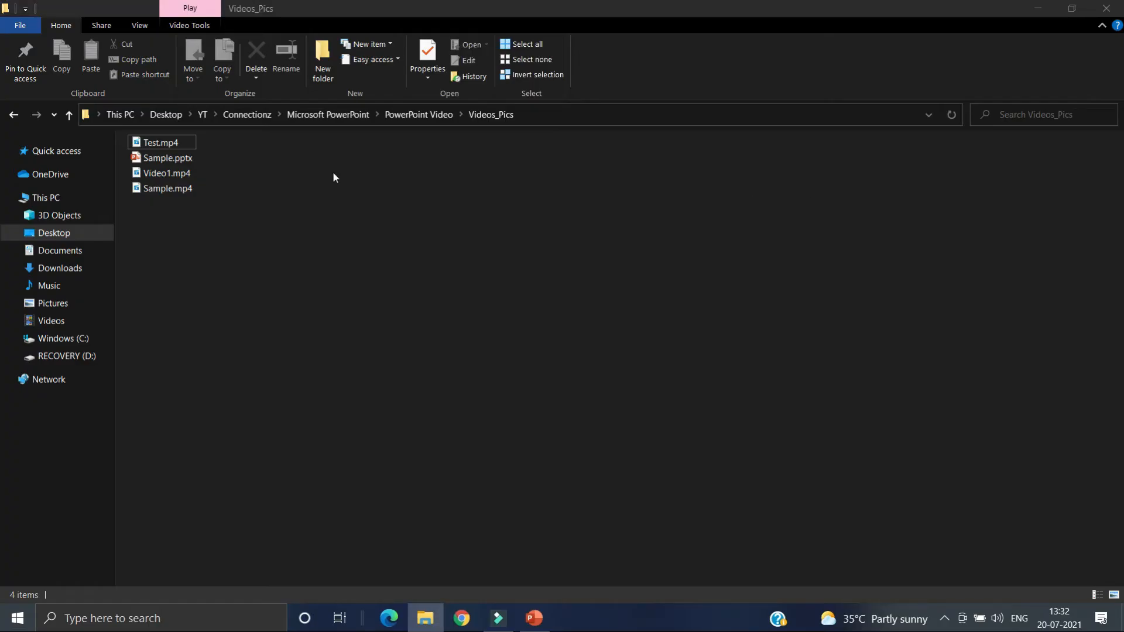
{"action": "double_click", "coordinate": [161, 143]}
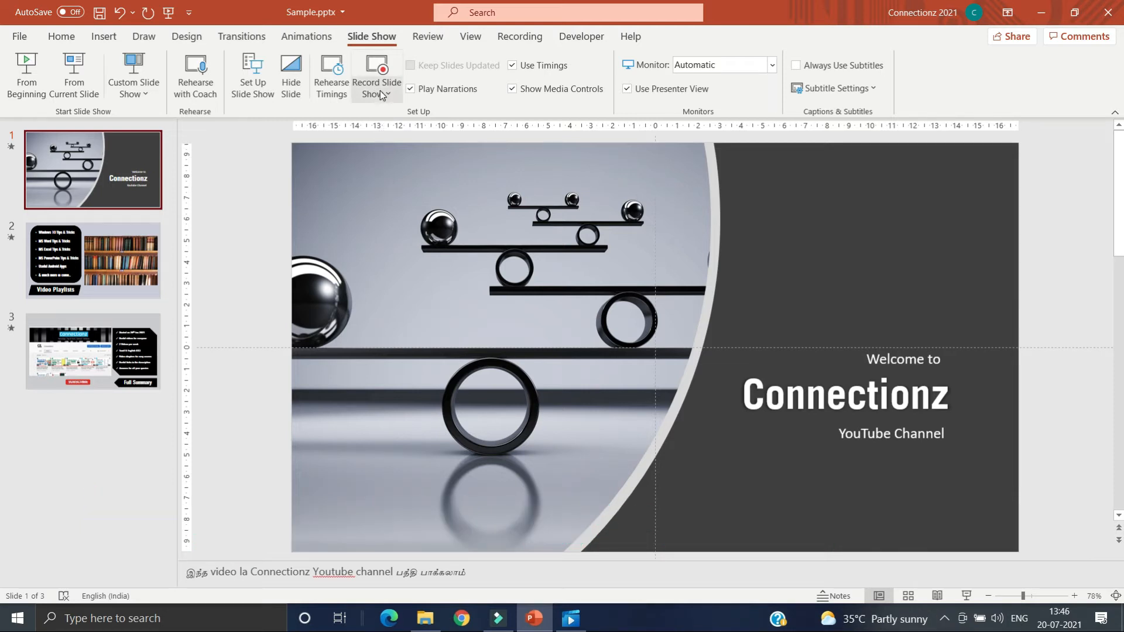
Step: Open the slide show recording view from the beginning of the presentation and show the speaker notes
{"action": "left_click", "coordinate": [382, 94]}
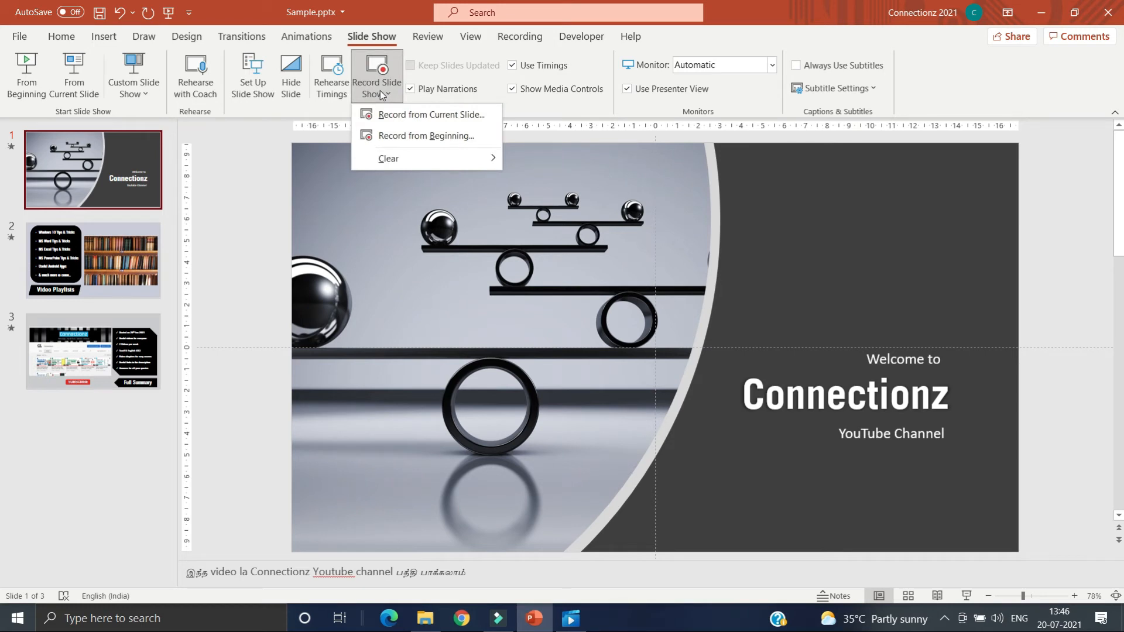
{"action": "left_click", "coordinate": [387, 135]}
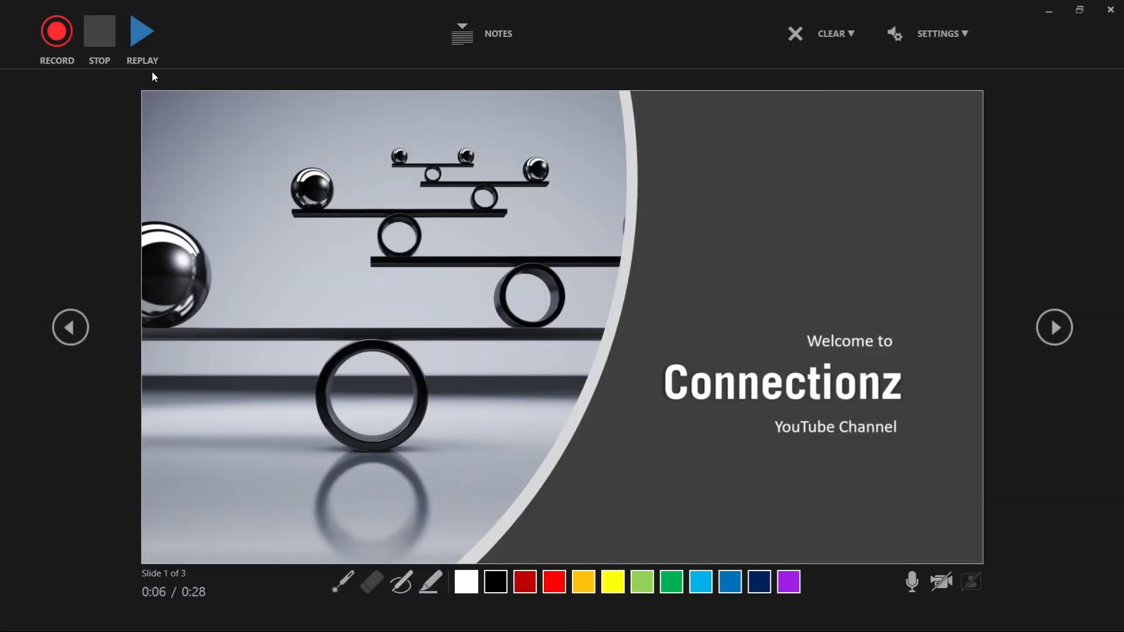
{"action": "left_click", "coordinate": [466, 43]}
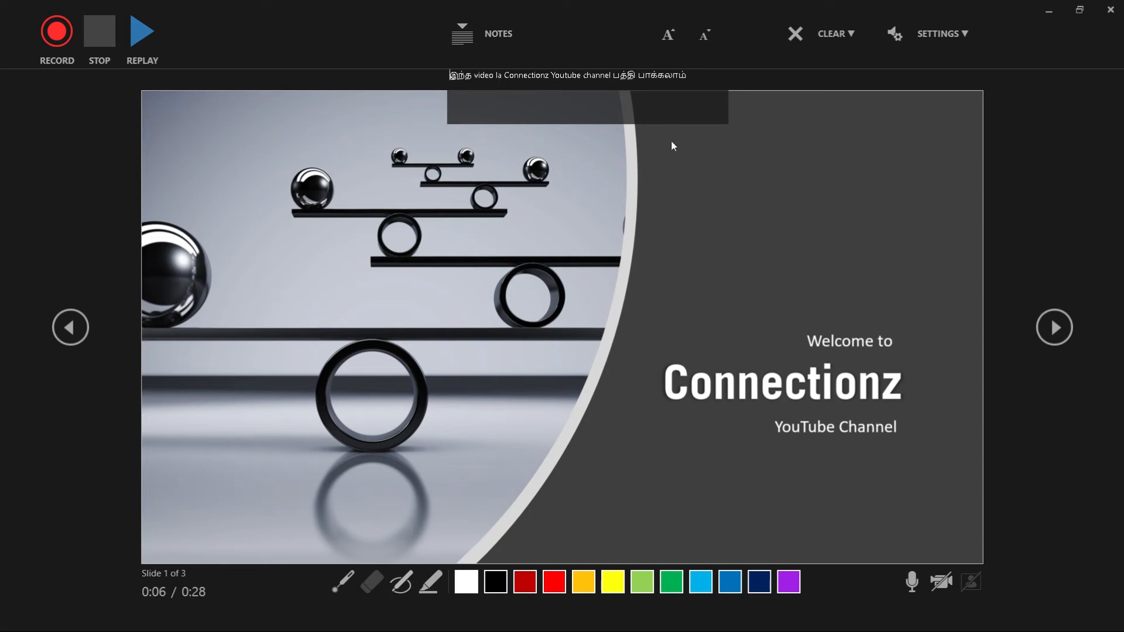
Step: Enlarge the speaker notes text by two steps and reduce it back by two steps
{"action": "left_click", "coordinate": [668, 34]}
{"action": "left_click", "coordinate": [668, 34]}
{"action": "left_click", "coordinate": [698, 39]}
{"action": "left_click", "coordinate": [698, 39]}
{"action": "left_click", "coordinate": [844, 37]}
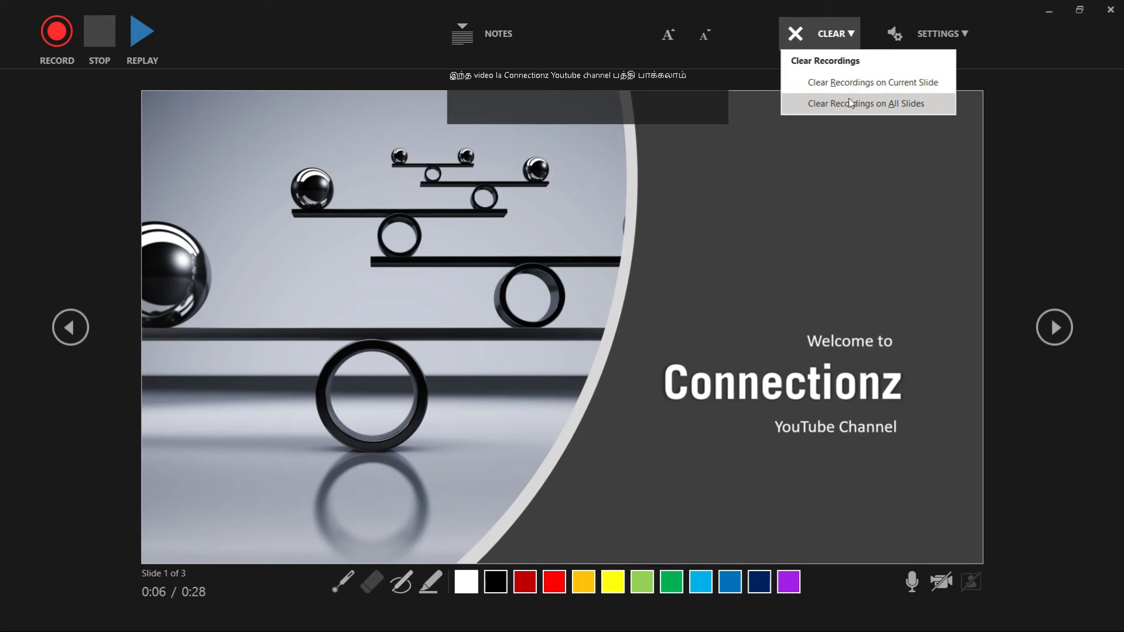
{"action": "left_click", "coordinate": [862, 154]}
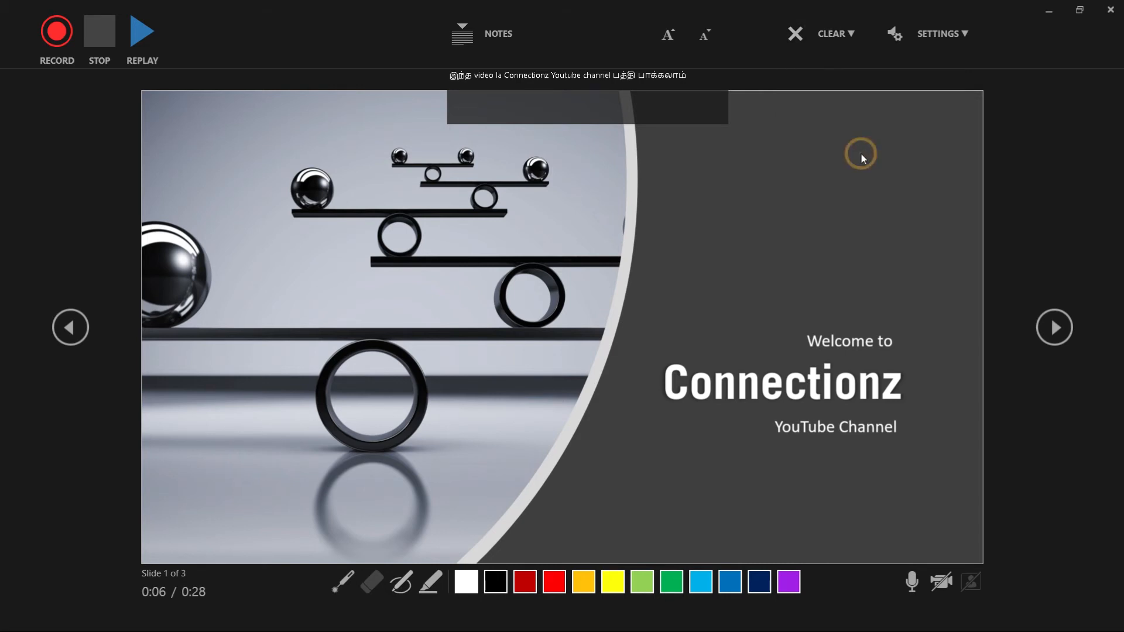
{"action": "left_click", "coordinate": [953, 34]}
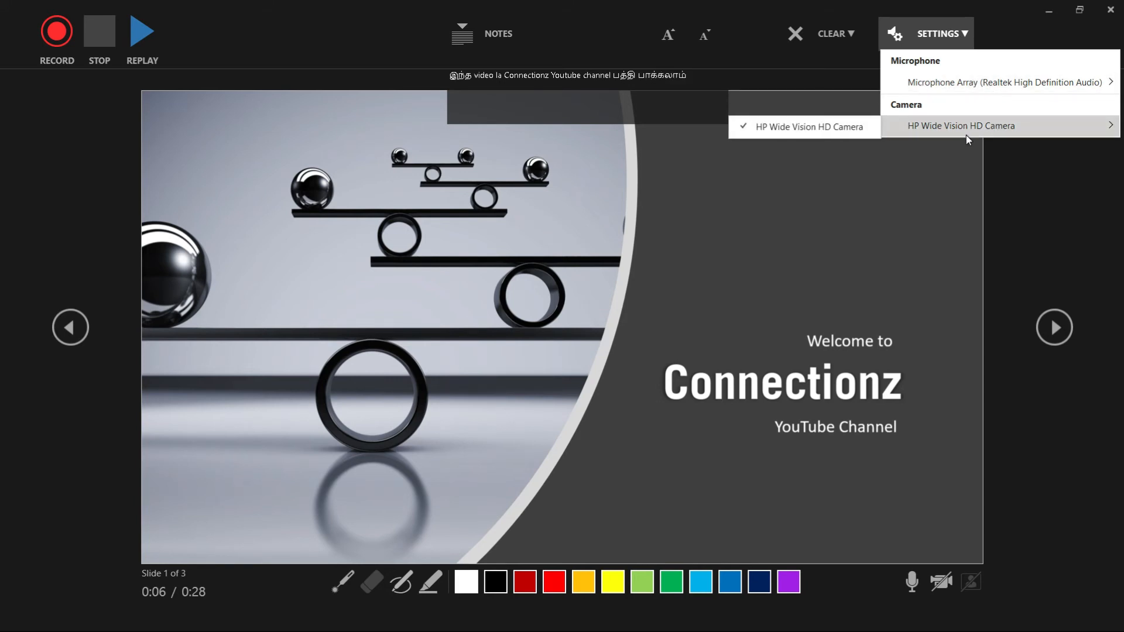
{"action": "left_click", "coordinate": [885, 506]}
Step: Try out the microphone, camera and camera preview toggles, leaving all of them off for the recording
{"action": "left_click", "coordinate": [911, 582]}
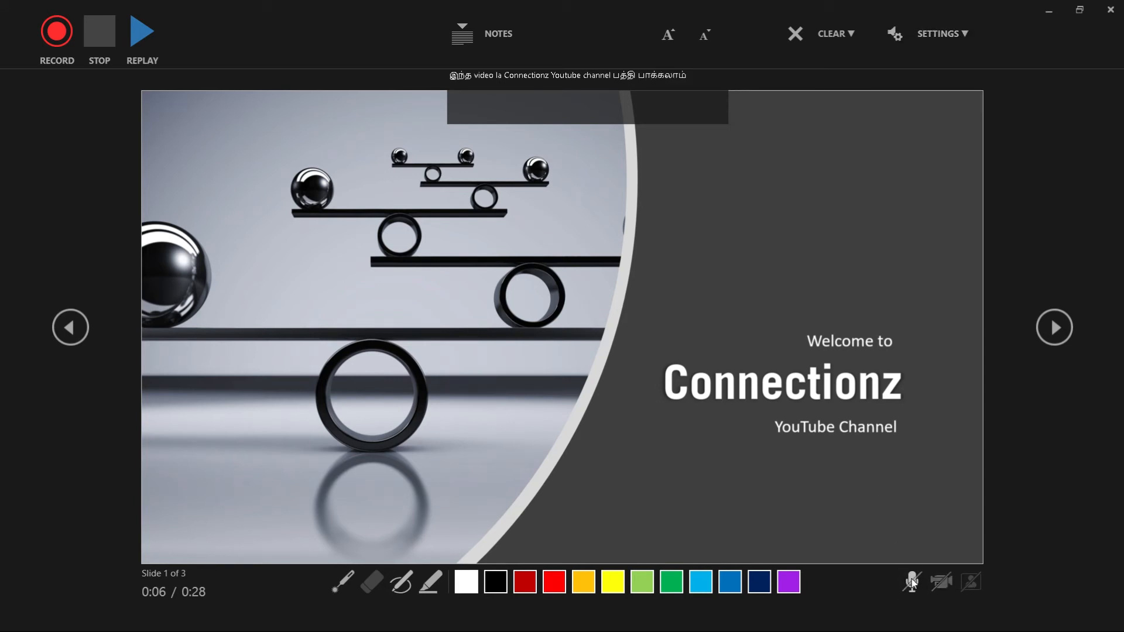
{"action": "left_click", "coordinate": [911, 581]}
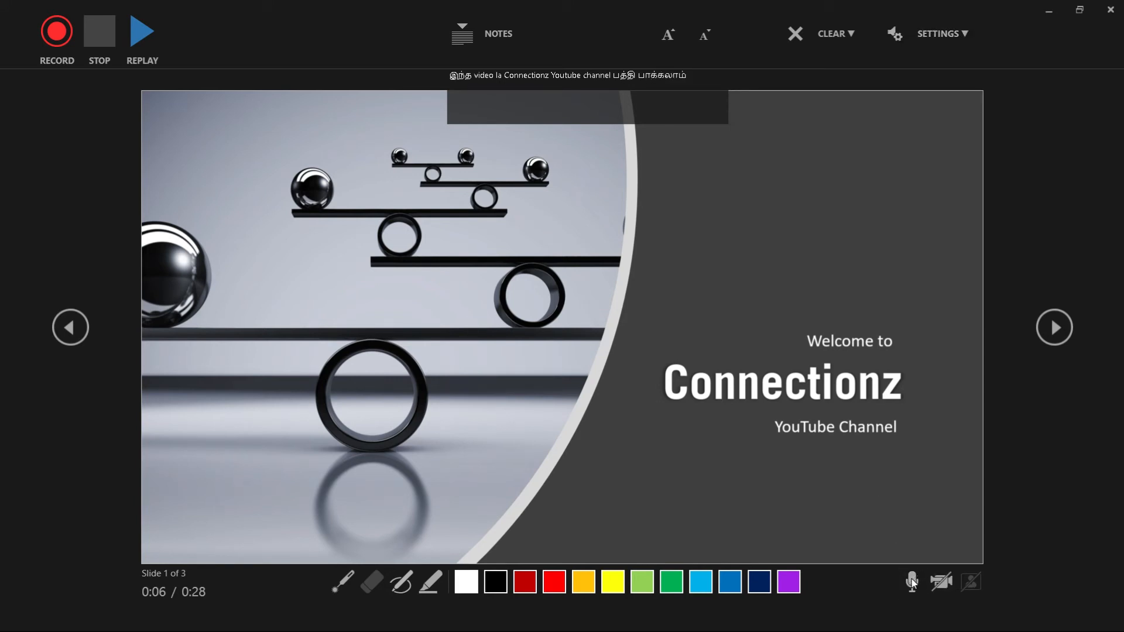
{"action": "left_click", "coordinate": [943, 583]}
{"action": "left_click", "coordinate": [943, 583]}
{"action": "left_click", "coordinate": [943, 583]}
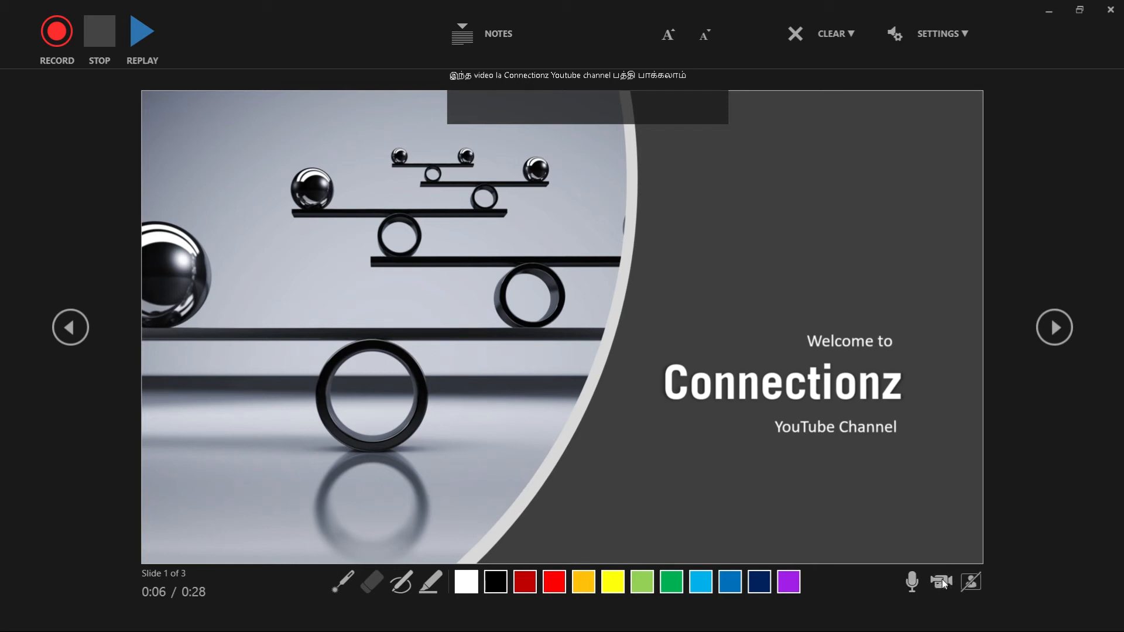
{"action": "left_click", "coordinate": [978, 580]}
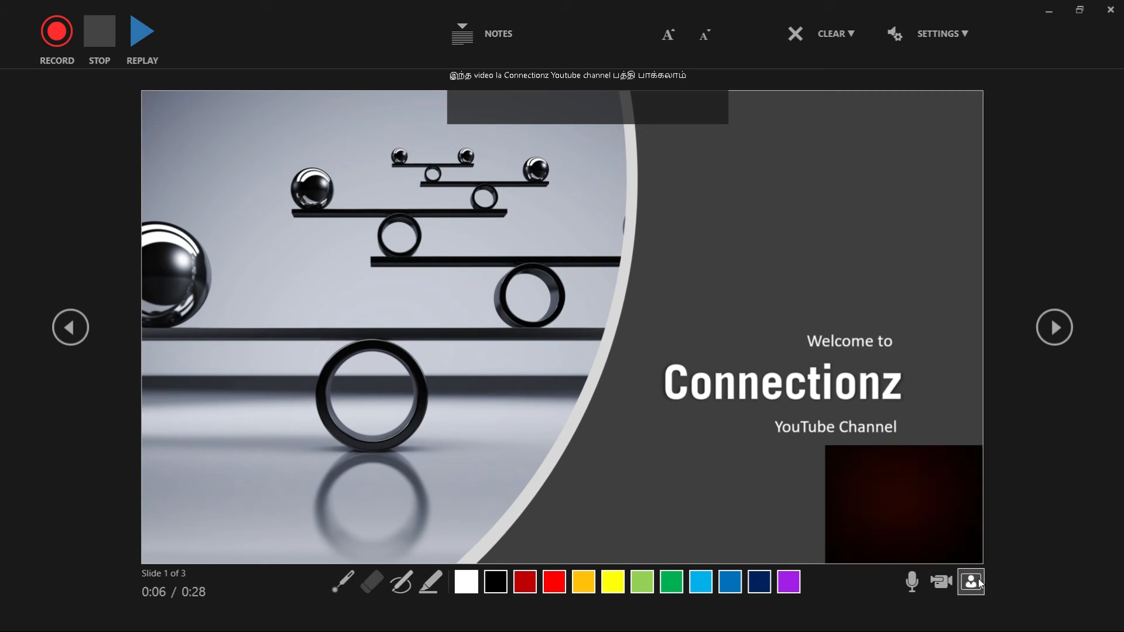
{"action": "left_click", "coordinate": [978, 580]}
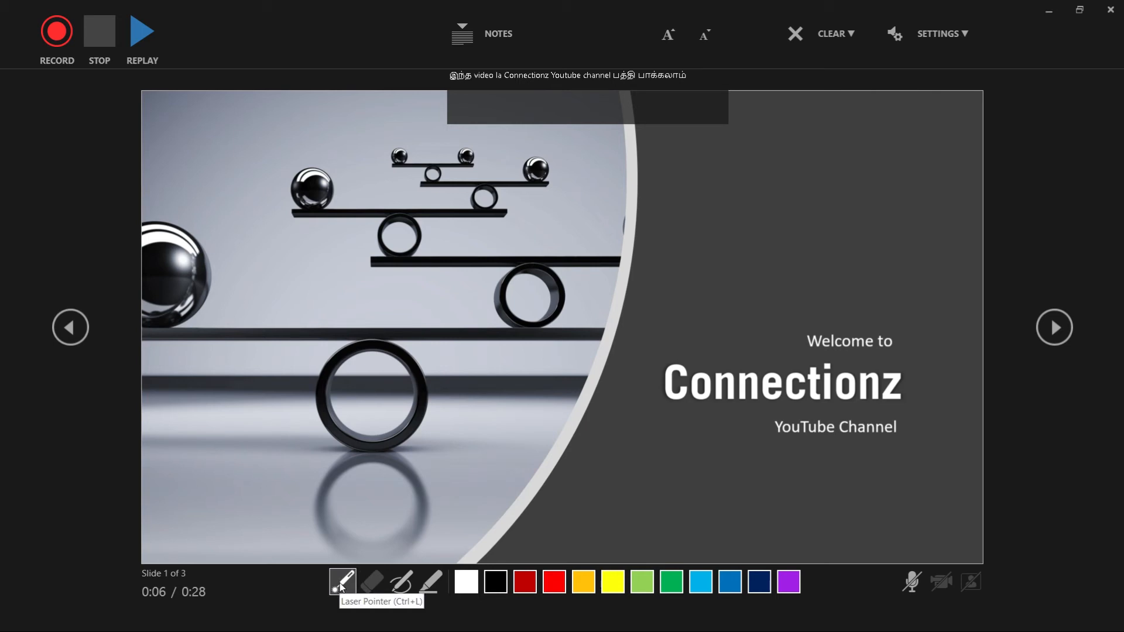
Step: Underline "YouTube Channel" with the red pen and mark "Connectionz" with the yellow highlighter on slide 1
{"action": "left_click", "coordinate": [342, 585]}
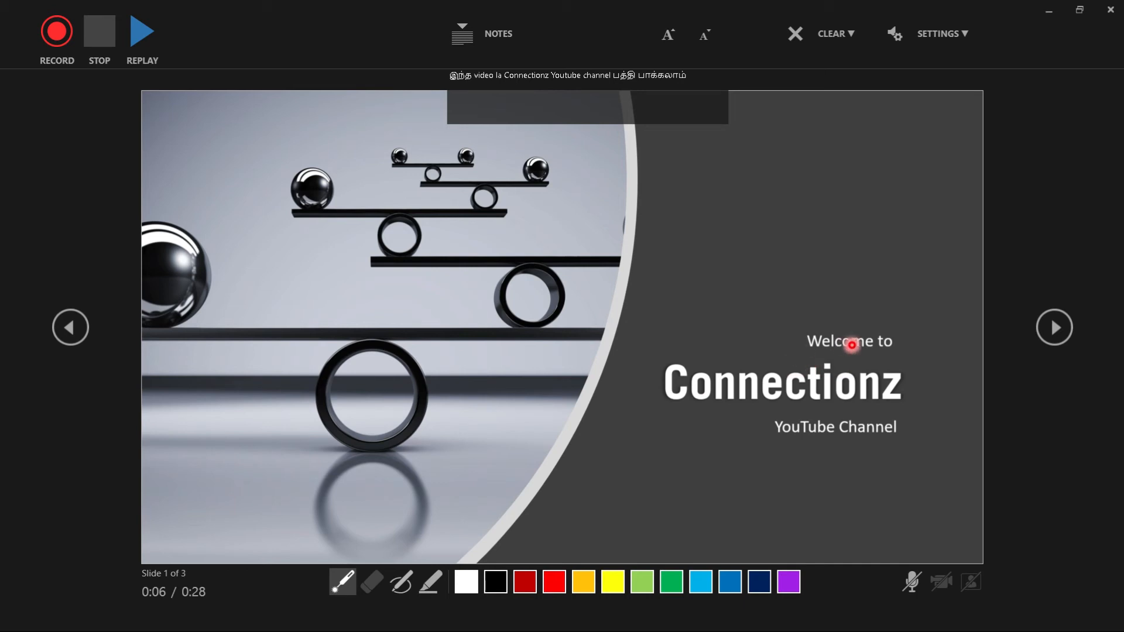
{"action": "left_click", "coordinate": [402, 590]}
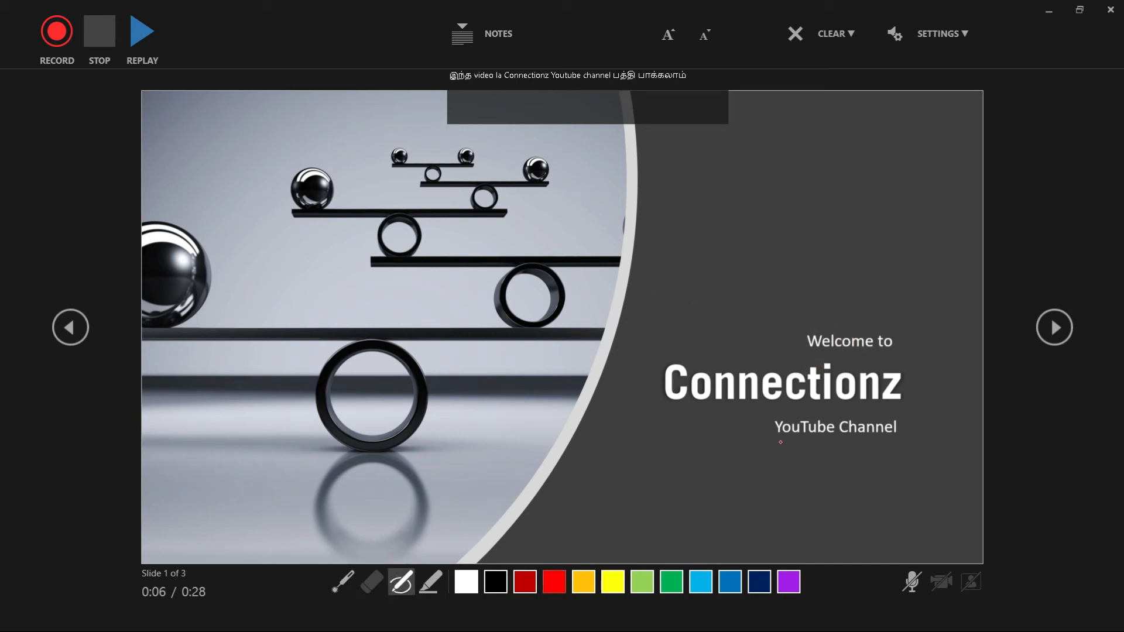
{"action": "left_click_drag", "start_coordinate": [781, 442], "coordinate": [905, 438]}
{"action": "left_click", "coordinate": [430, 582]}
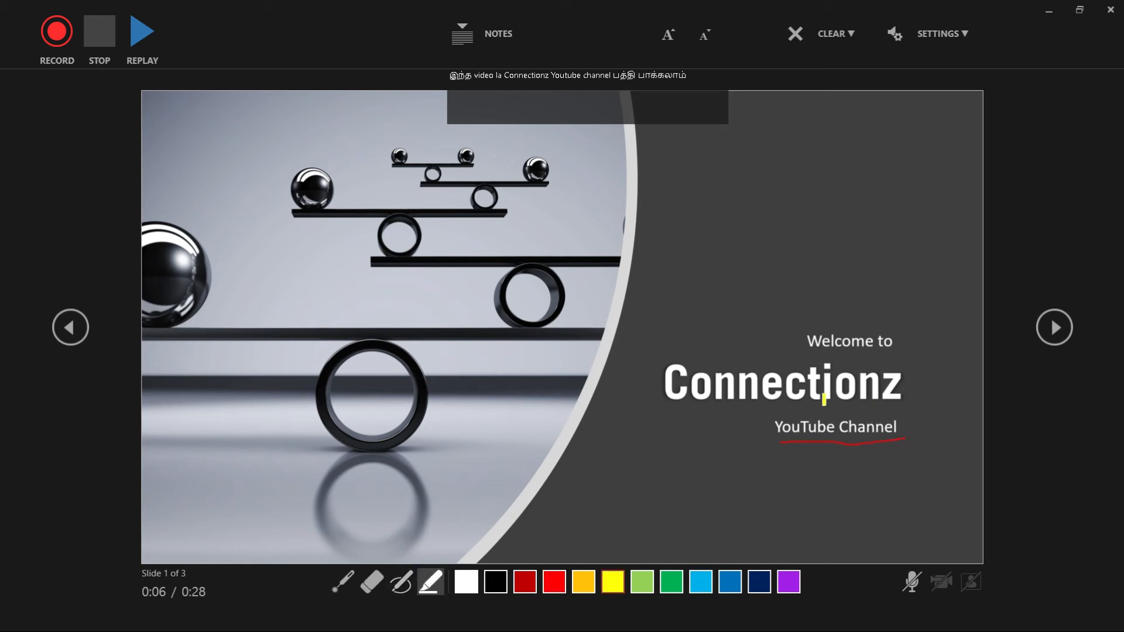
{"action": "left_click_drag", "start_coordinate": [675, 381], "coordinate": [894, 385]}
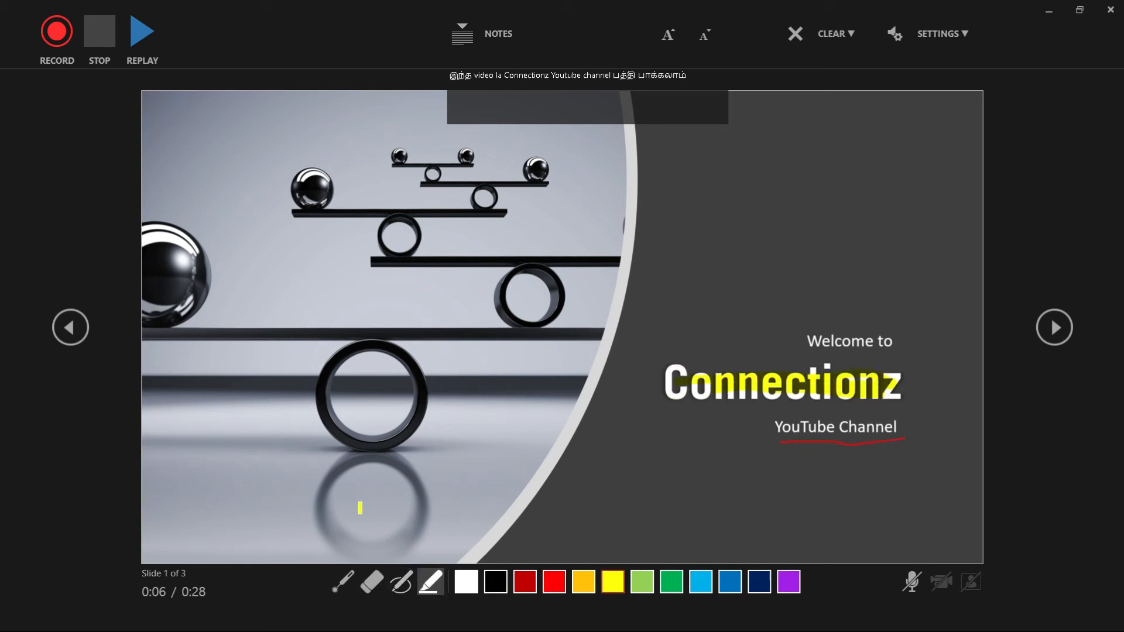
Step: Erase the red underline and the yellow highlight from slide 1
{"action": "left_click", "coordinate": [372, 582]}
{"action": "left_click", "coordinate": [852, 446]}
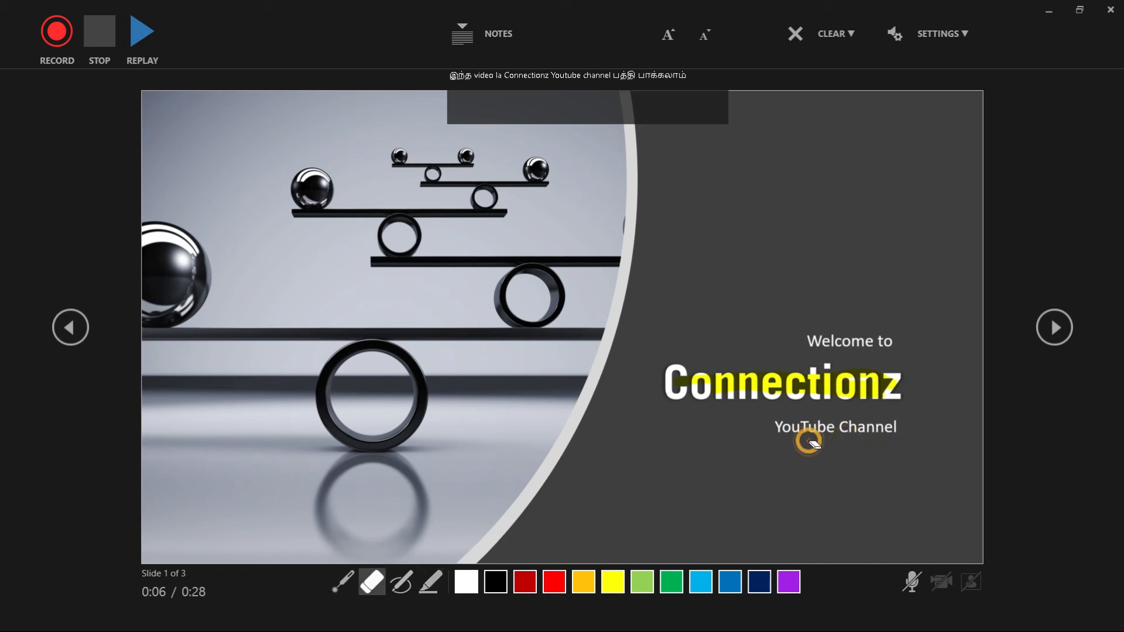
{"action": "left_click", "coordinate": [735, 387]}
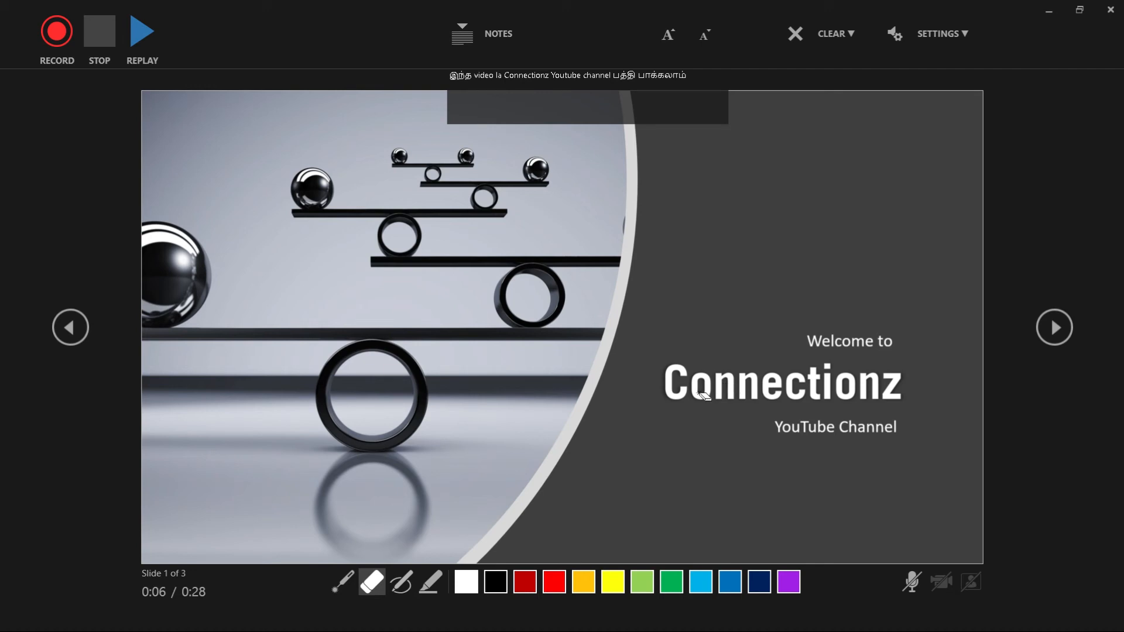
Step: Start recording slide 1 with the laser pointer, point it at the "Connectionz" title, and advance to slide 2
{"action": "left_click", "coordinate": [343, 590]}
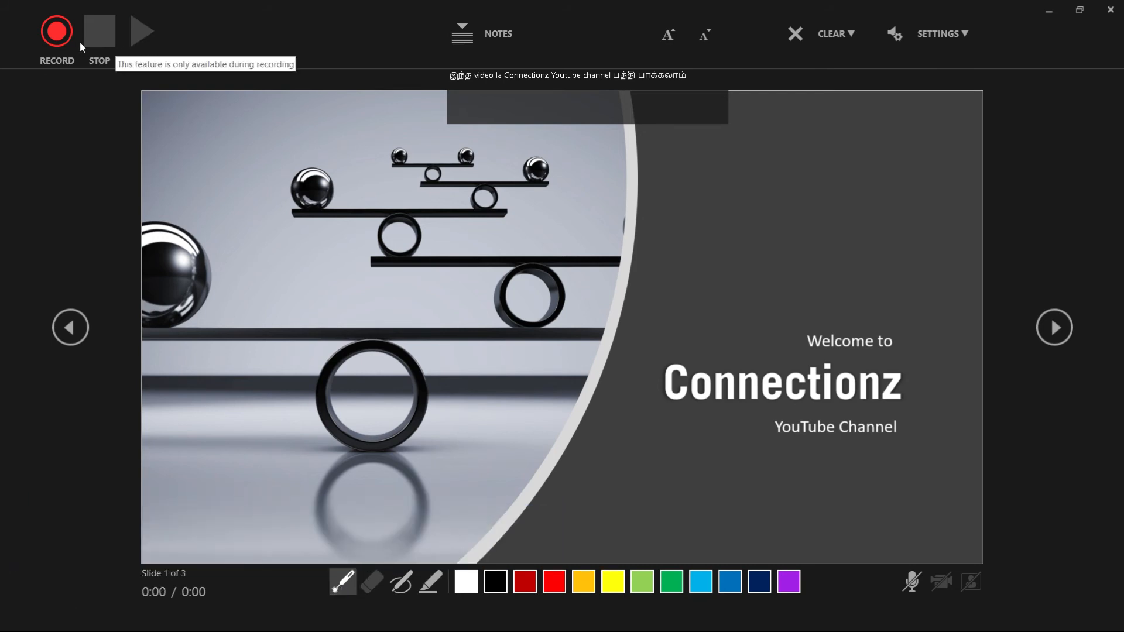
{"action": "left_click", "coordinate": [53, 38]}
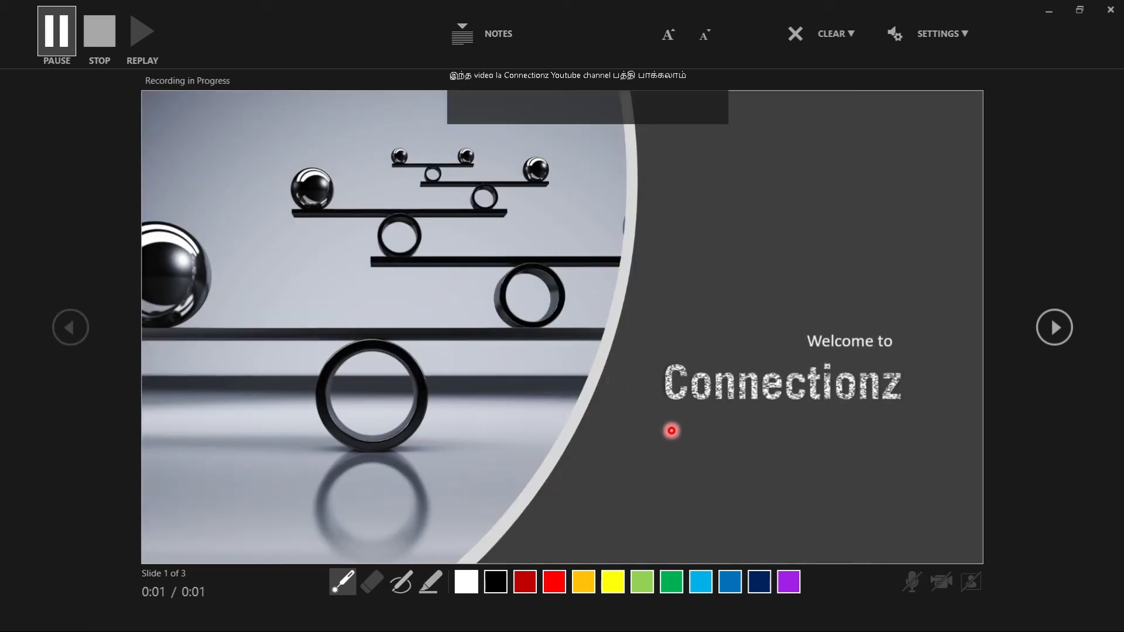
{"action": "left_click", "coordinate": [913, 408]}
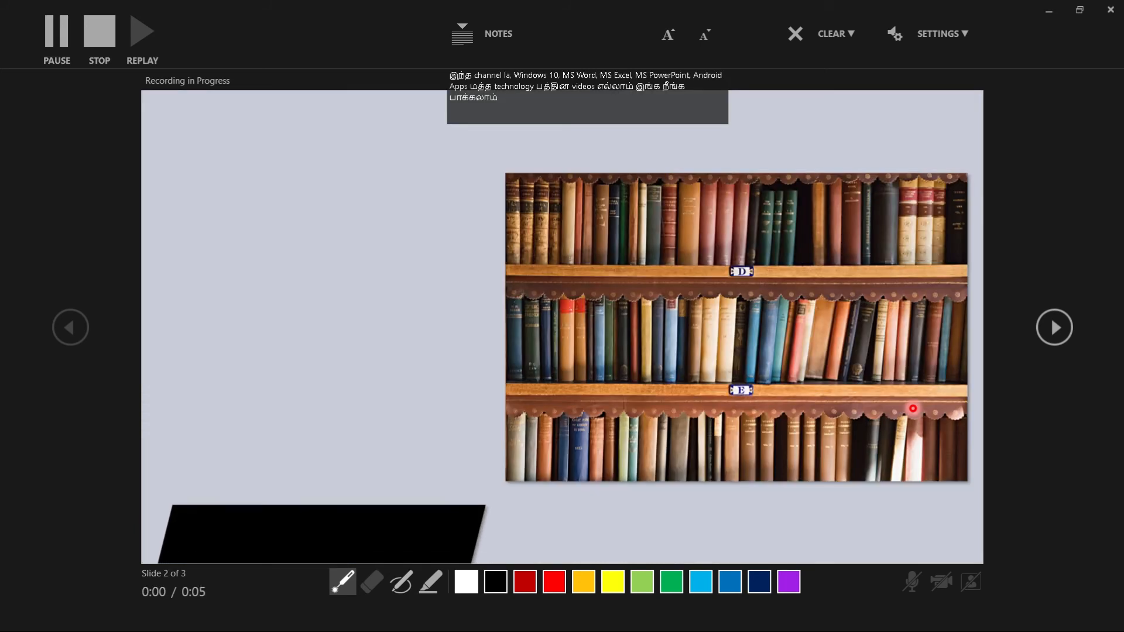
Step: Draw red pen strokes on slide 2 beside the "Video Playlists" heading and down along the bullet list
{"action": "left_click", "coordinate": [401, 582]}
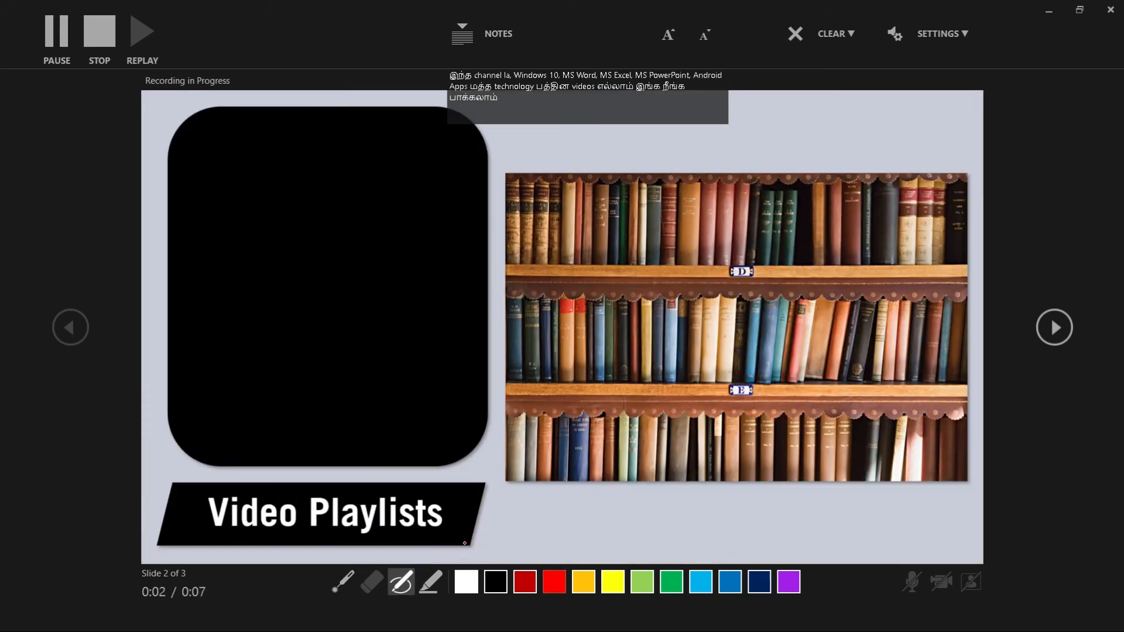
{"action": "left_click_drag", "start_coordinate": [455, 528], "coordinate": [463, 509]}
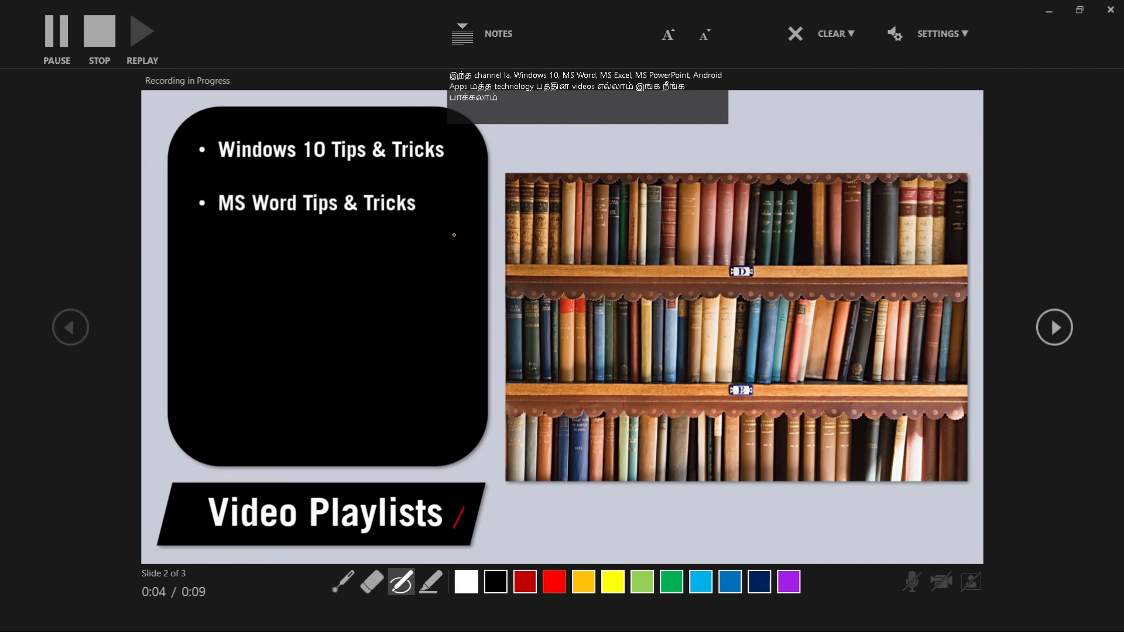
{"action": "left_click_drag", "start_coordinate": [455, 171], "coordinate": [449, 421]}
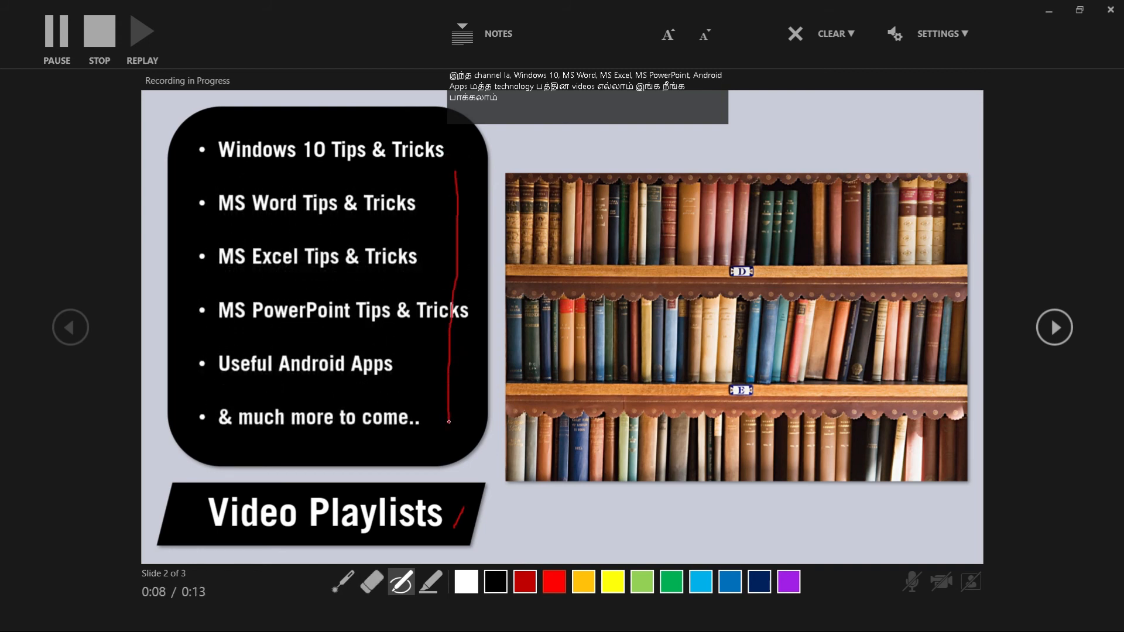
Step: Advance to slide 3 and circle the uploaded videos in the channel screenshot with the yellow highlighter
{"action": "key", "text": "Right"}
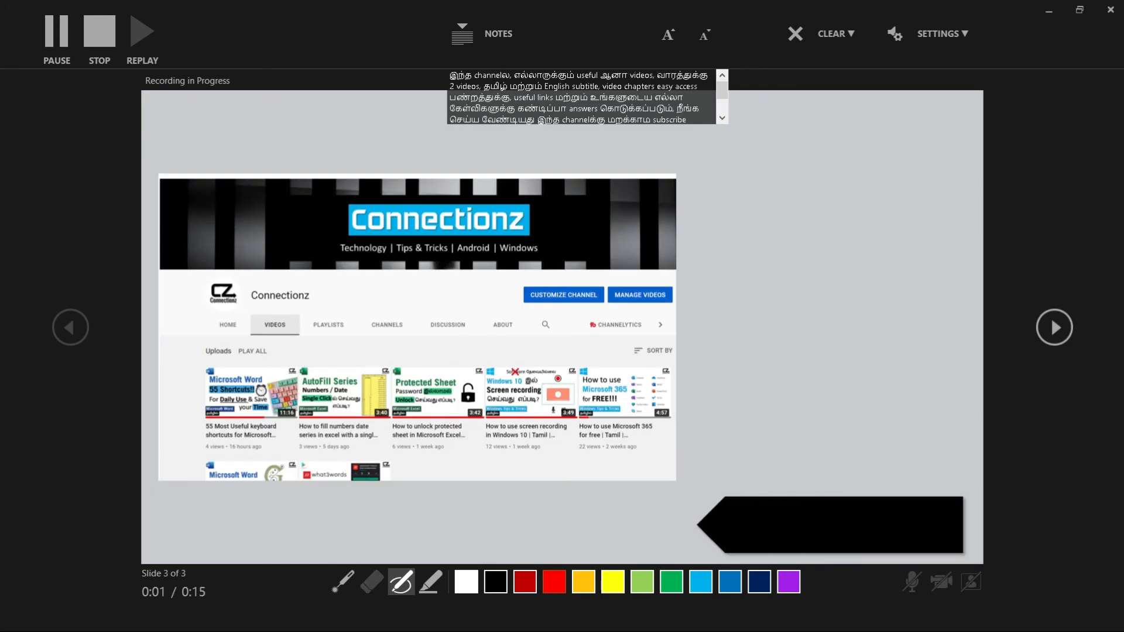
{"action": "left_click", "coordinate": [431, 581]}
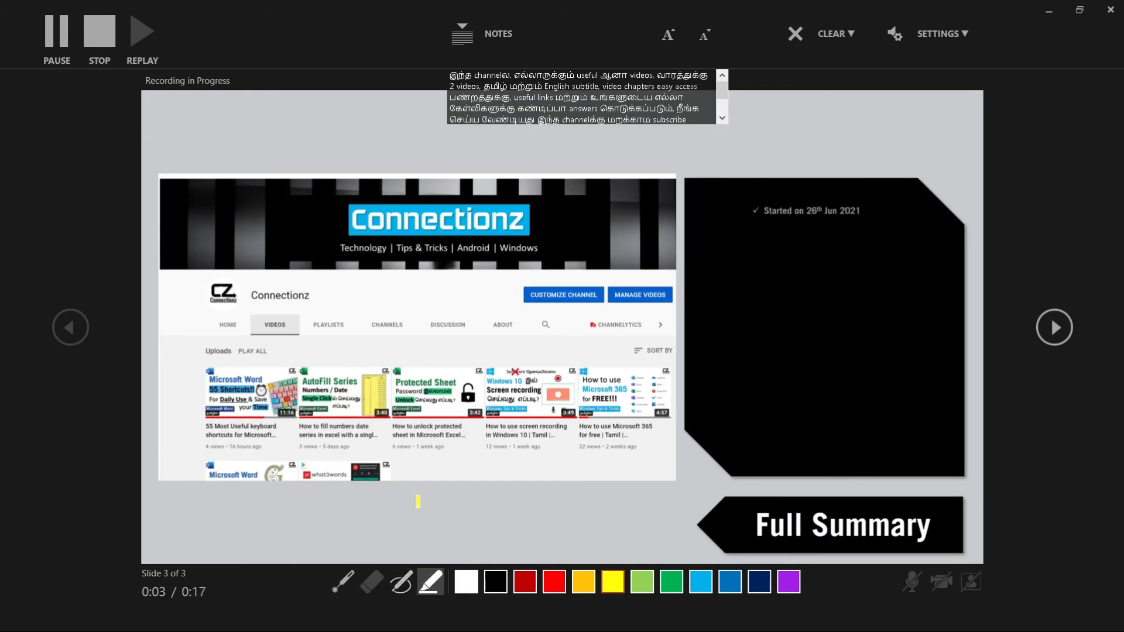
{"action": "mouse_move", "coordinate": [188, 355]}
{"action": "left_mouse_down"}
{"action": "mouse_move", "coordinate": [400, 349]}
{"action": "mouse_move", "coordinate": [592, 360]}
{"action": "mouse_move", "coordinate": [672, 397]}
{"action": "mouse_move", "coordinate": [564, 459]}
{"action": "mouse_move", "coordinate": [290, 511]}
{"action": "mouse_move", "coordinate": [193, 479]}
{"action": "left_mouse_up"}
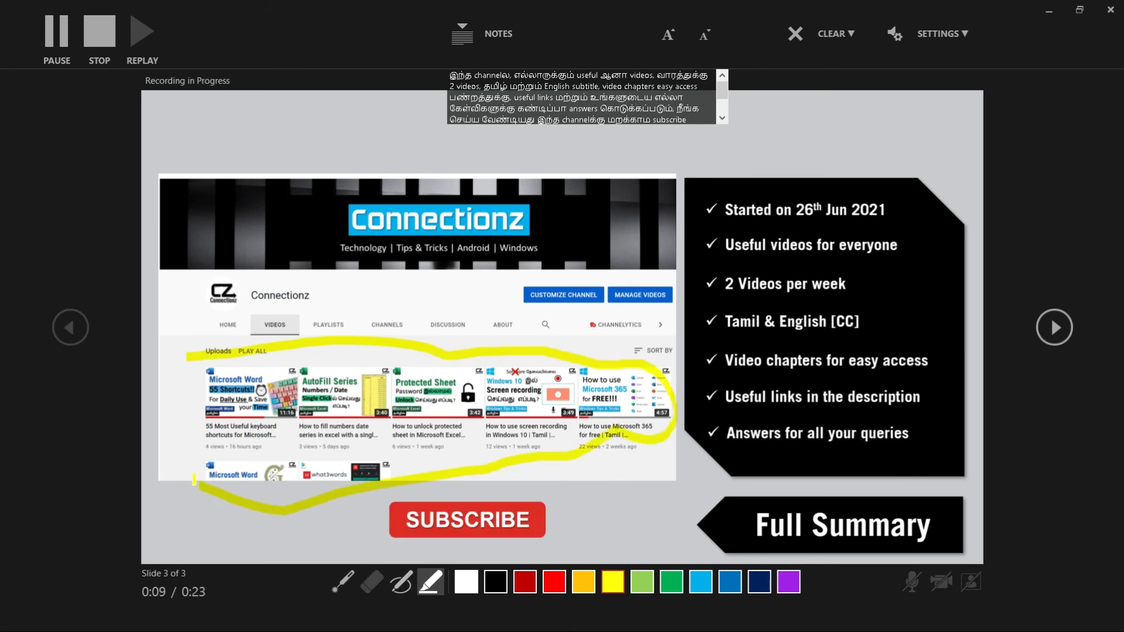
{"action": "left_click_drag", "start_coordinate": [190, 404], "coordinate": [231, 361]}
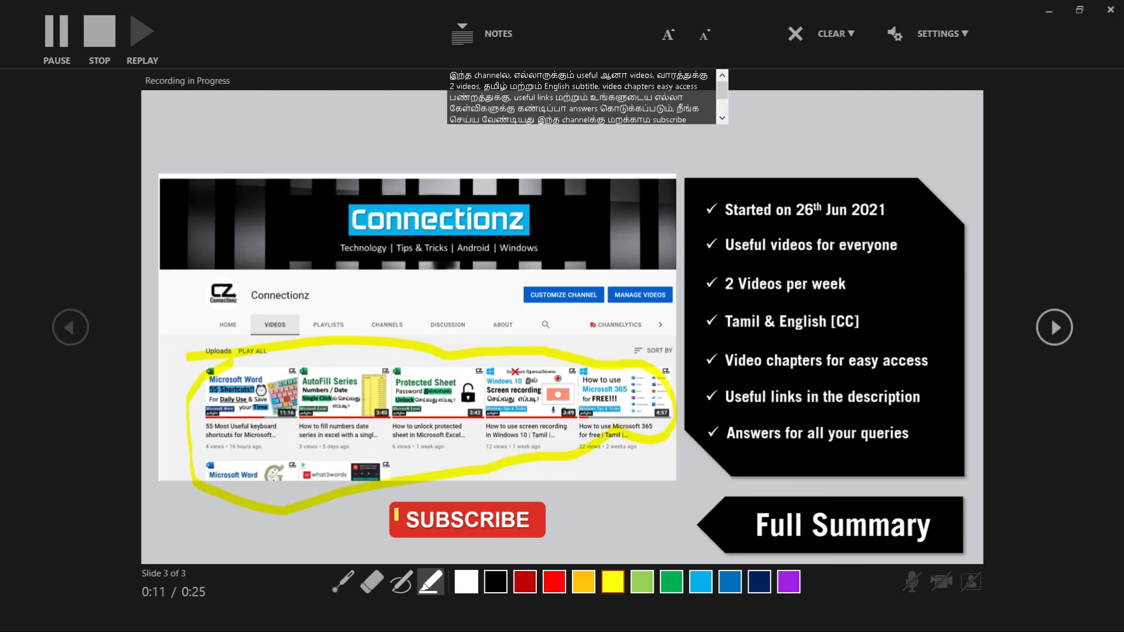
Step: Circle the SUBSCRIBE button on slide 3 with the yellow highlighter, and end the slide show recording
{"action": "mouse_move", "coordinate": [368, 516]}
{"action": "left_mouse_down"}
{"action": "mouse_move", "coordinate": [534, 454]}
{"action": "mouse_move", "coordinate": [536, 553]}
{"action": "mouse_move", "coordinate": [378, 543]}
{"action": "mouse_move", "coordinate": [371, 509]}
{"action": "left_mouse_up"}
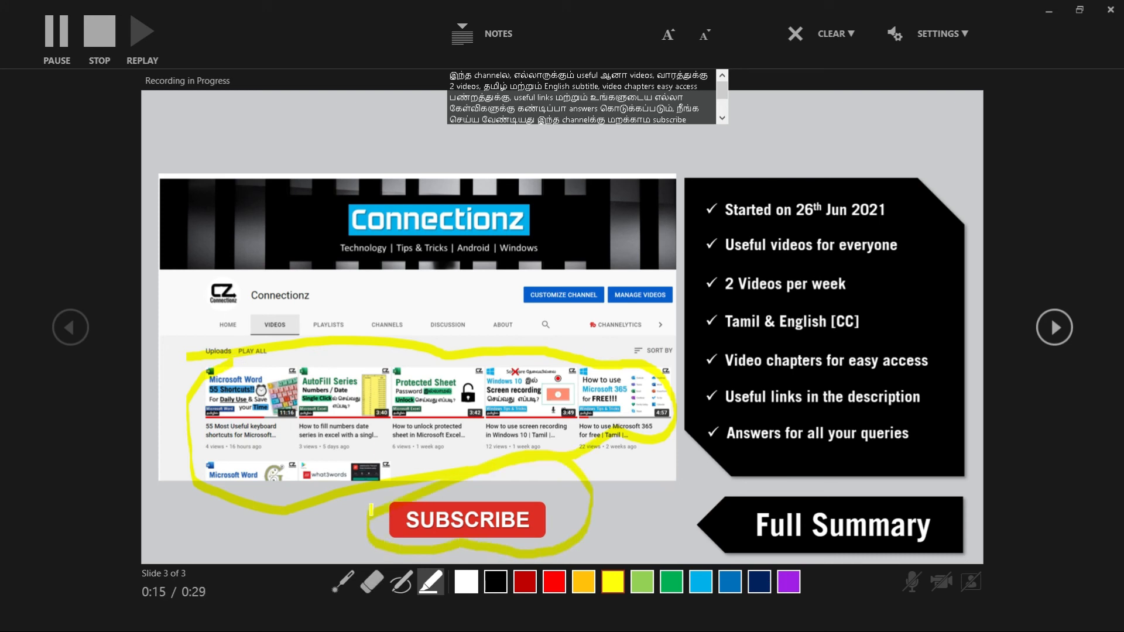
{"action": "left_click", "coordinate": [101, 34]}
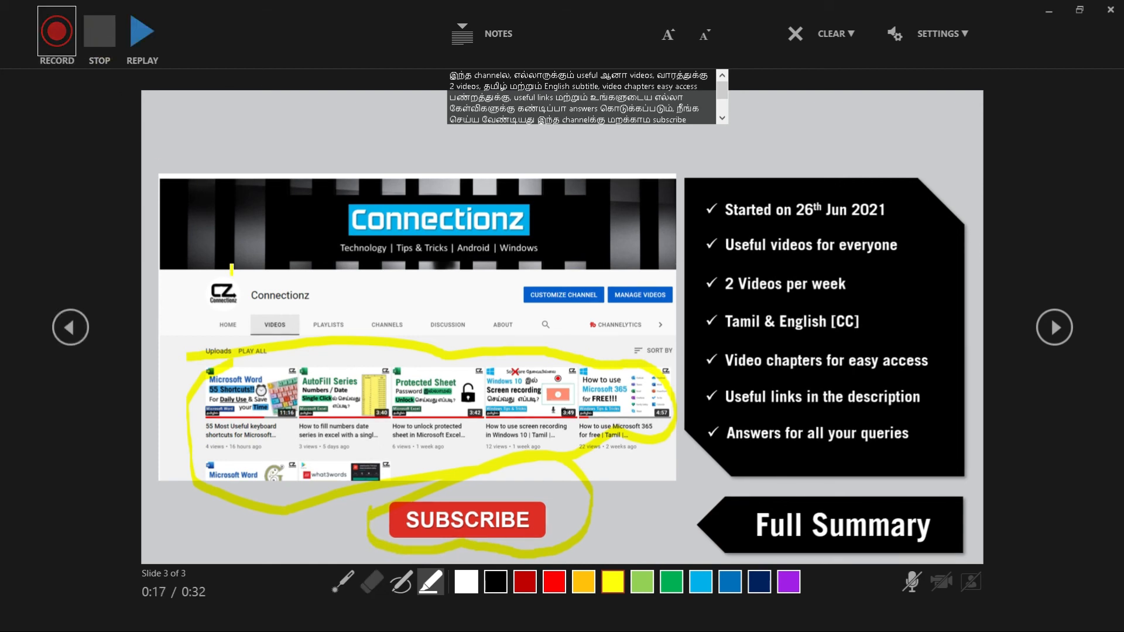
{"action": "left_click", "coordinate": [1111, 10]}
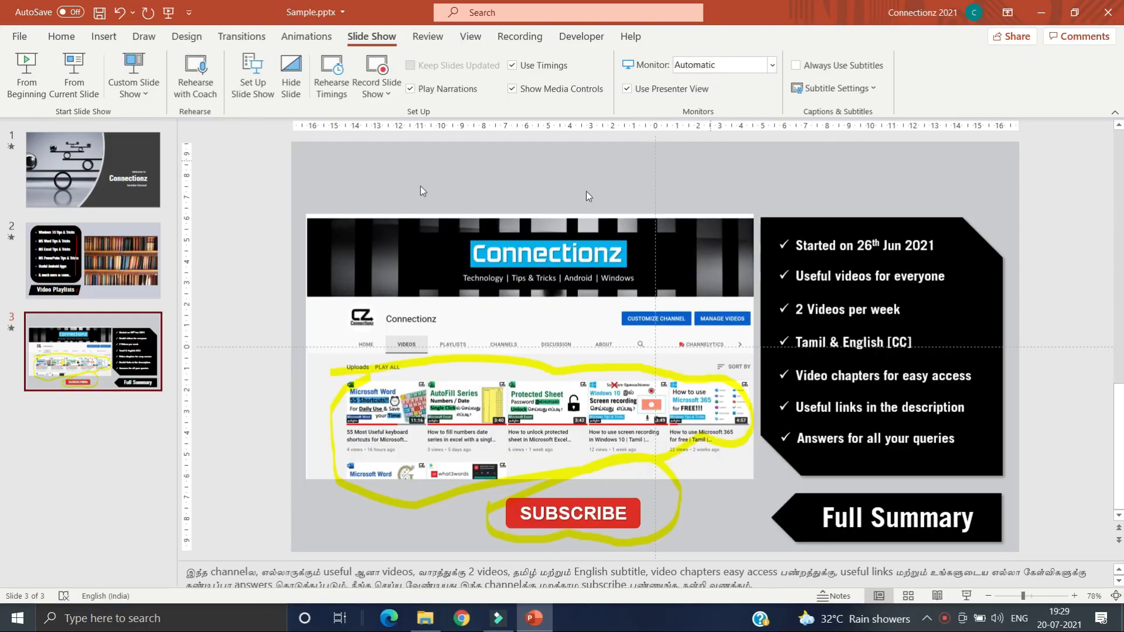
Step: Set up a video export of the presentation in Full HD (1080p) using recorded timings and narrations
{"action": "left_click", "coordinate": [20, 37]}
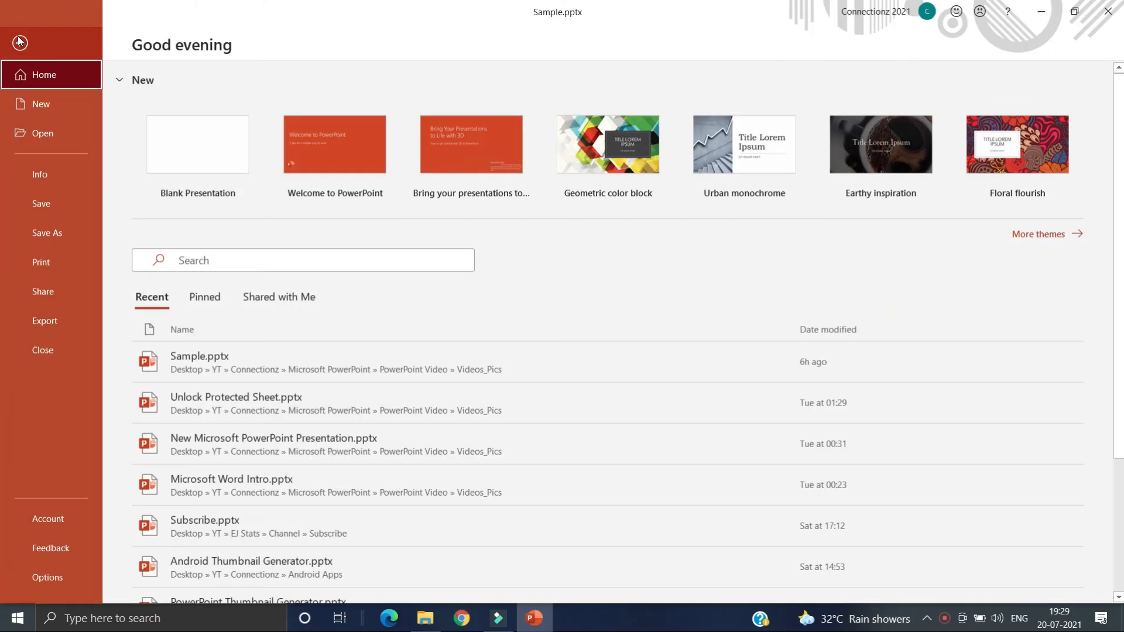
{"action": "left_click", "coordinate": [49, 322]}
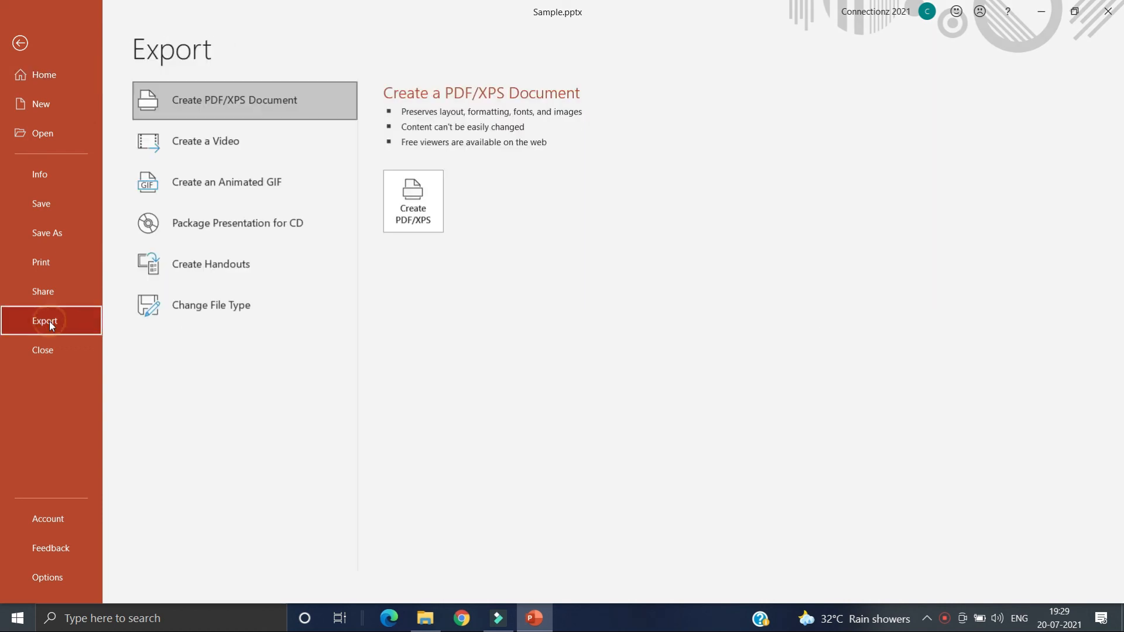
{"action": "left_click", "coordinate": [232, 135]}
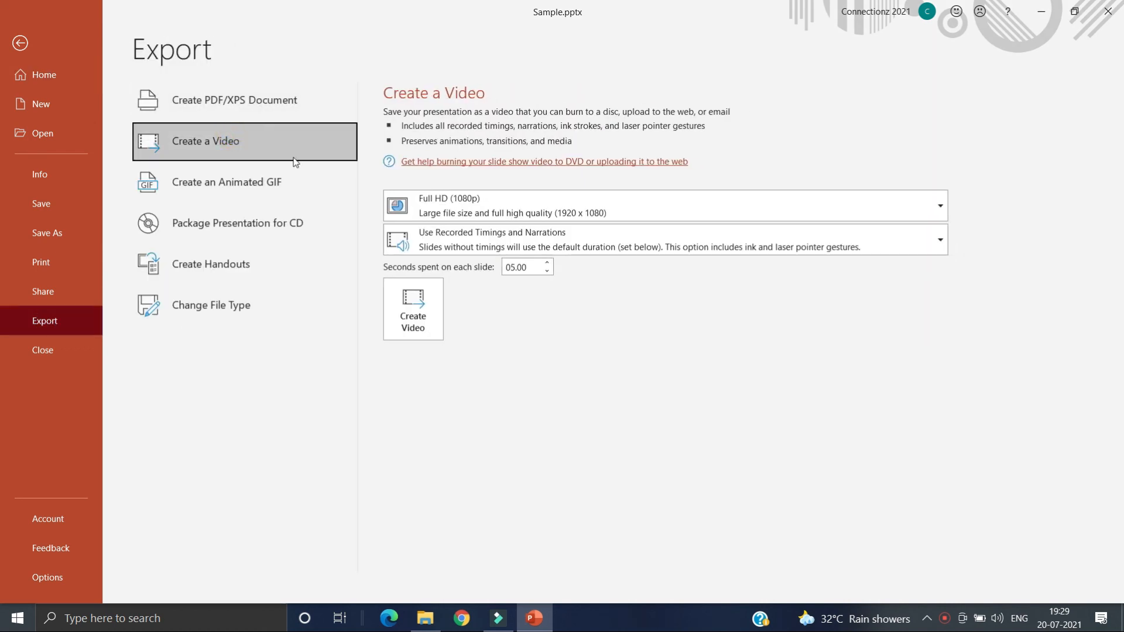
{"action": "left_click", "coordinate": [515, 206]}
{"action": "left_click", "coordinate": [520, 269]}
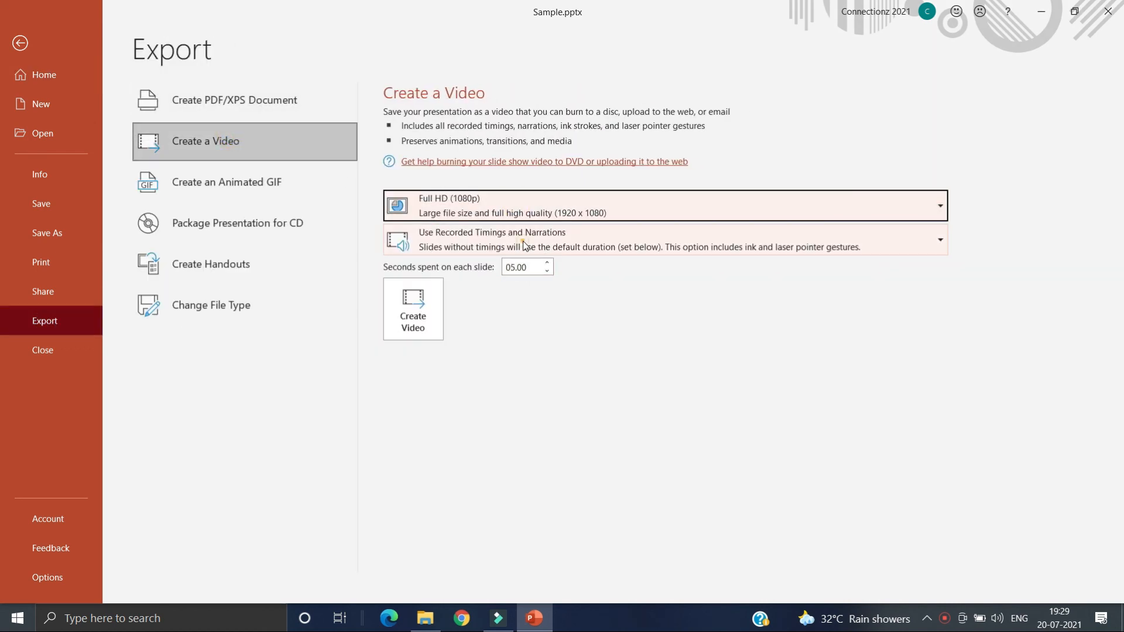
{"action": "left_click", "coordinate": [516, 239]}
{"action": "left_click", "coordinate": [517, 312]}
Step: Create the video and save it in the Videos_Pics folder as an MPEG-4 file named Test2
{"action": "left_click", "coordinate": [427, 325]}
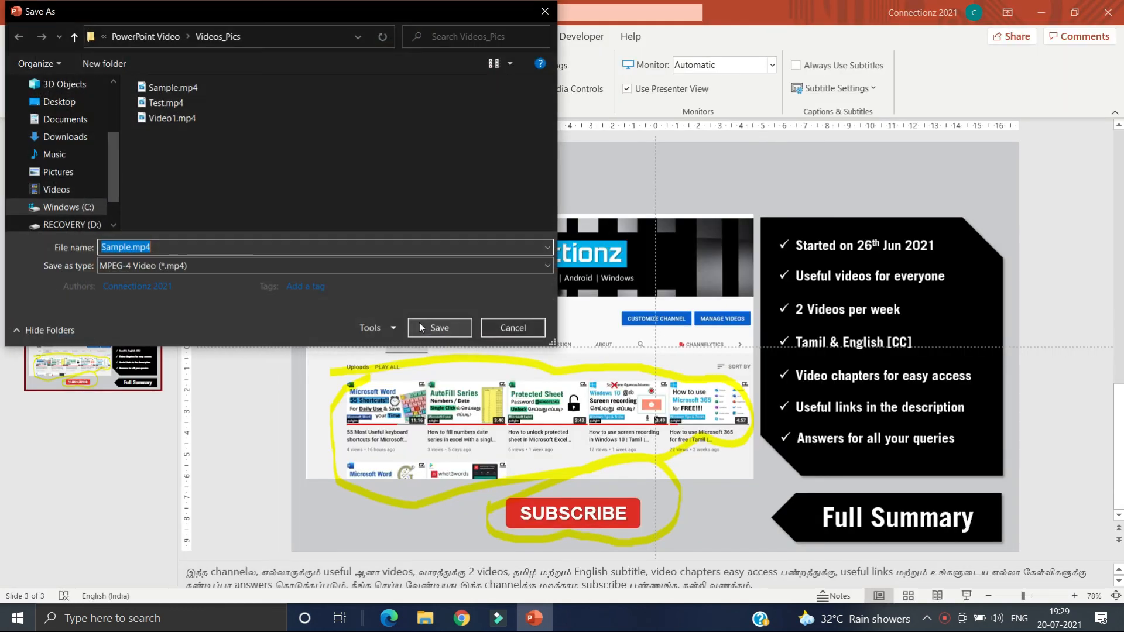
{"action": "type", "text": "Test2"}
{"action": "left_click", "coordinate": [428, 326]}
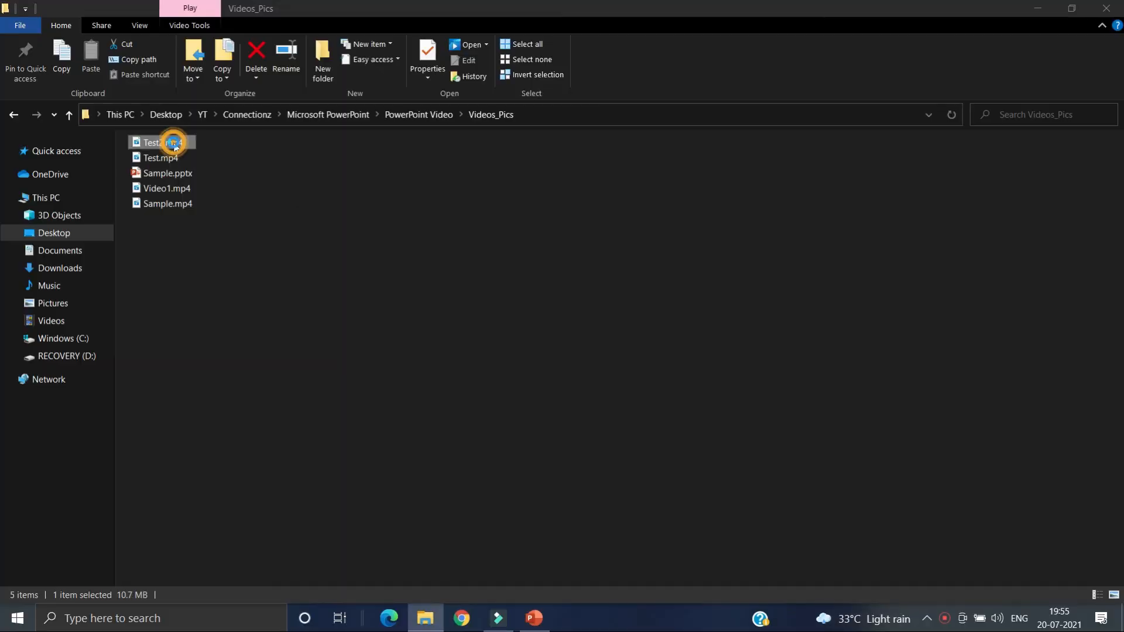
Step: Open the exported Test2.mp4 from the Videos_Pics folder in File Explorer for playback
{"action": "double_click", "coordinate": [169, 143]}
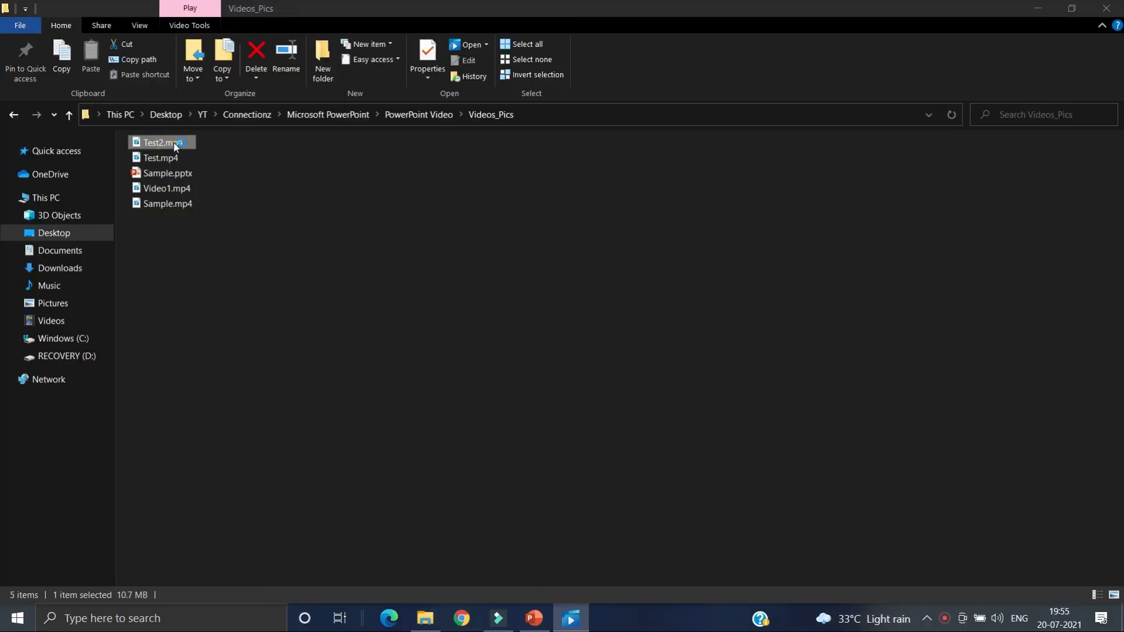